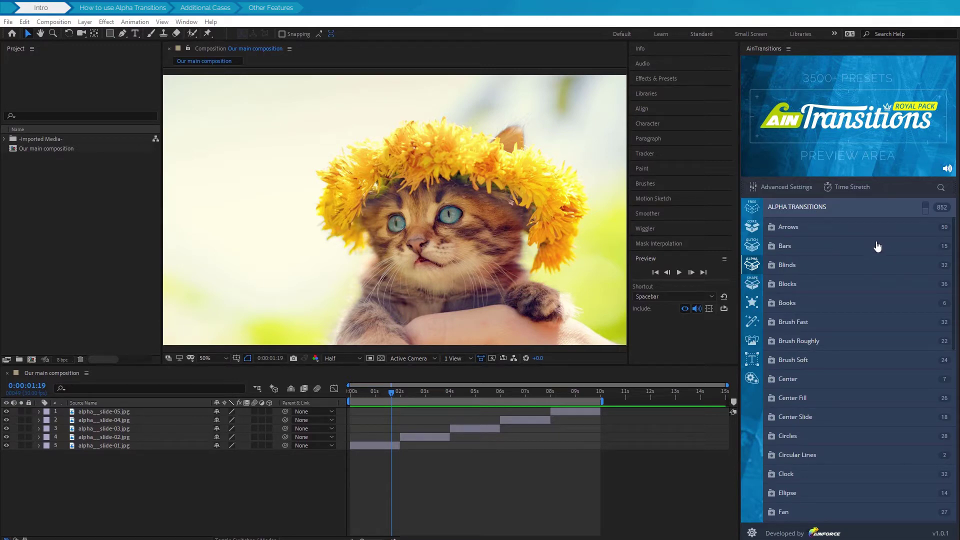
# Expand Clock > Double Side in AinTransitions and select the alpha__slide-02.jpg layer.
pyautogui.moveTo(795, 229)
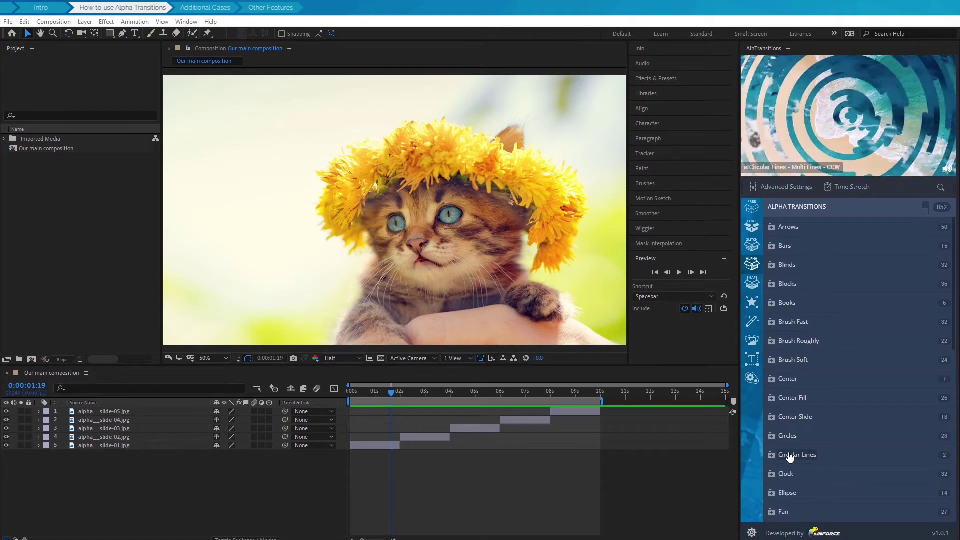
pyautogui.click(815, 474)
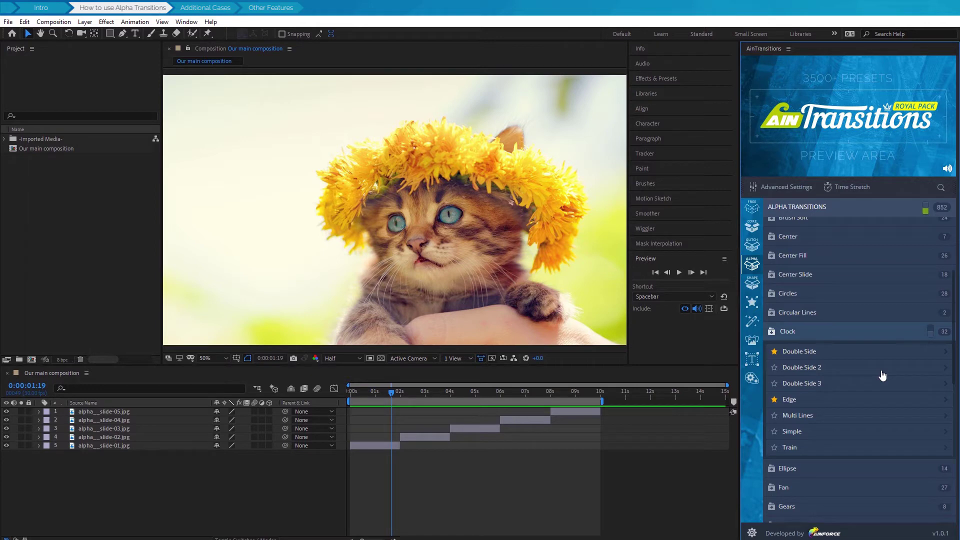
pyautogui.click(868, 354)
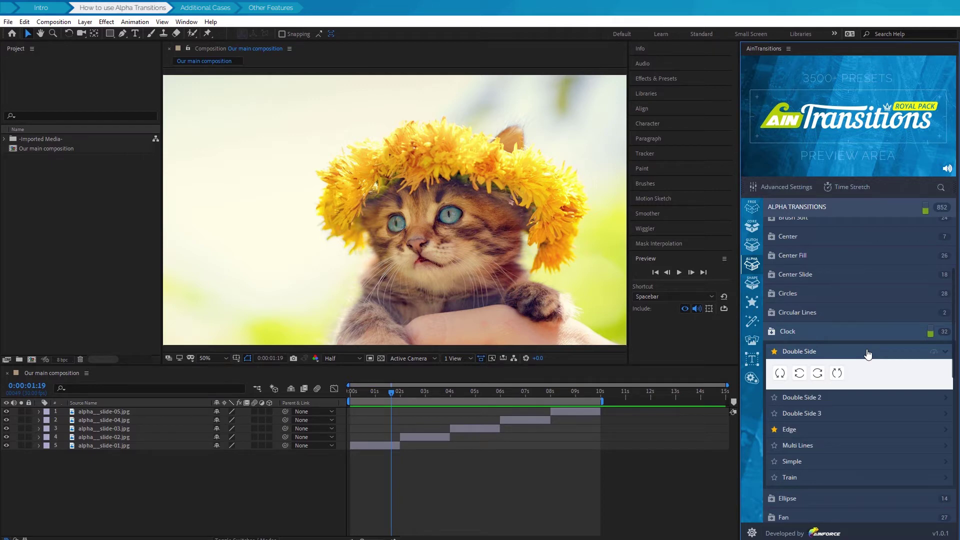
pyautogui.click(124, 438)
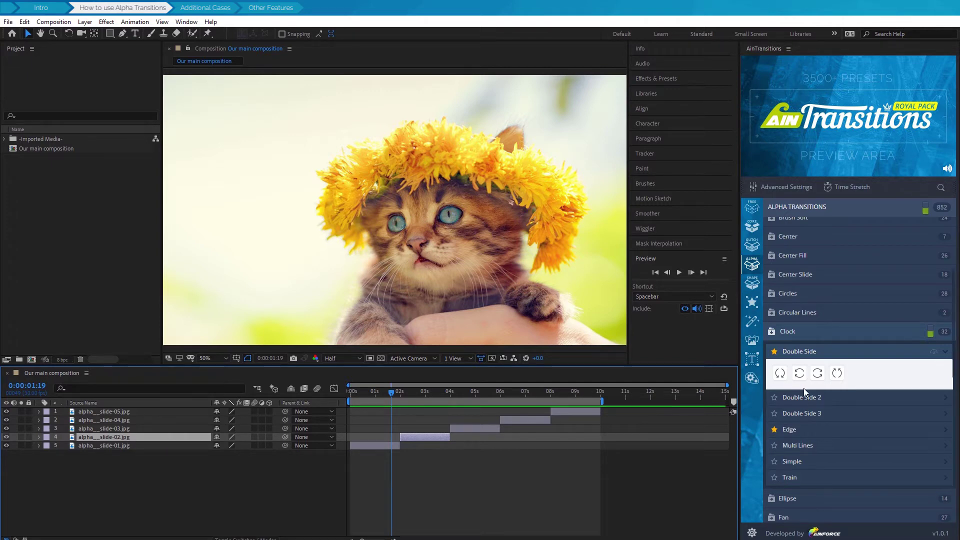
pyautogui.moveTo(818, 386)
pyautogui.moveTo(783, 379)
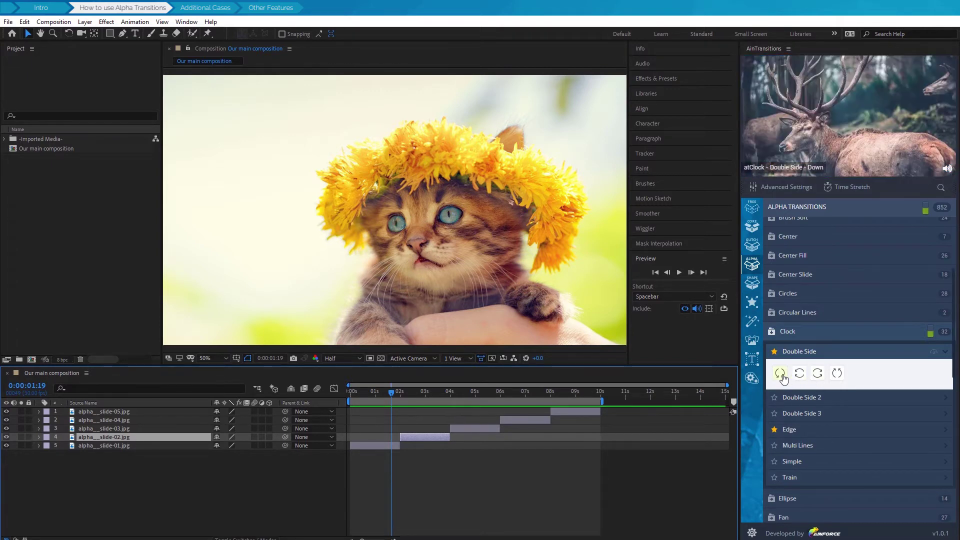
pyautogui.click(818, 380)
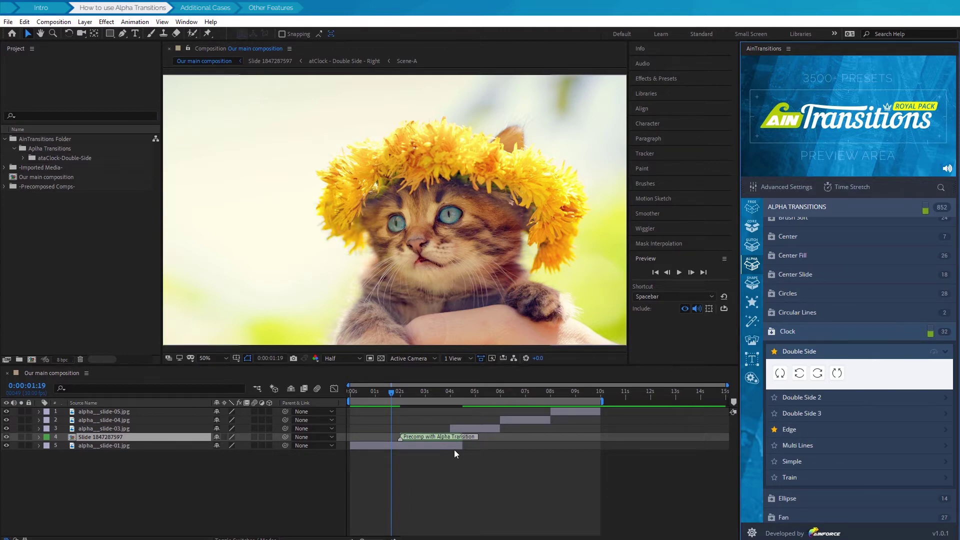
# Trim the work area around the Clock Double Side transition and play a preview of it.
pyautogui.moveTo(605, 404); pyautogui.dragTo(465, 396)
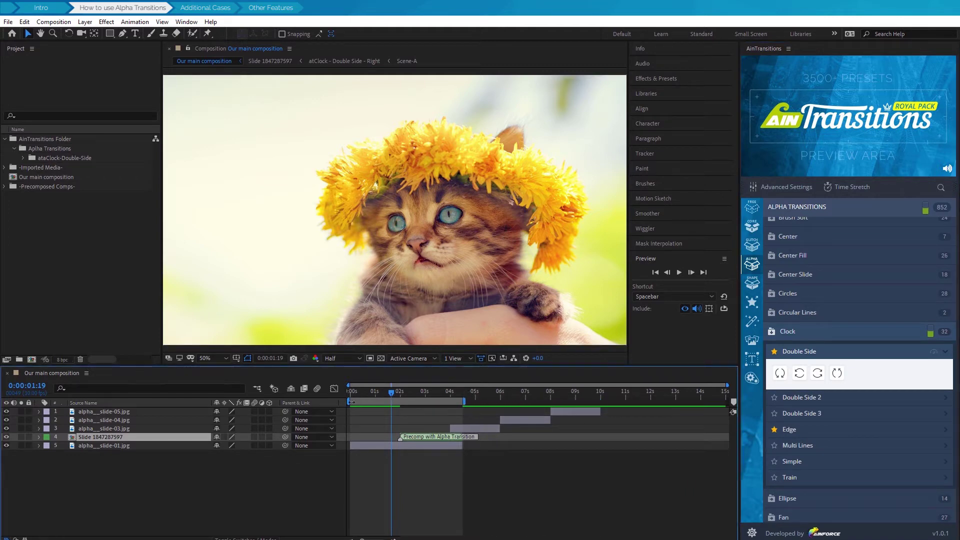
pyautogui.moveTo(349, 401); pyautogui.dragTo(369, 402)
pyautogui.click(679, 272)
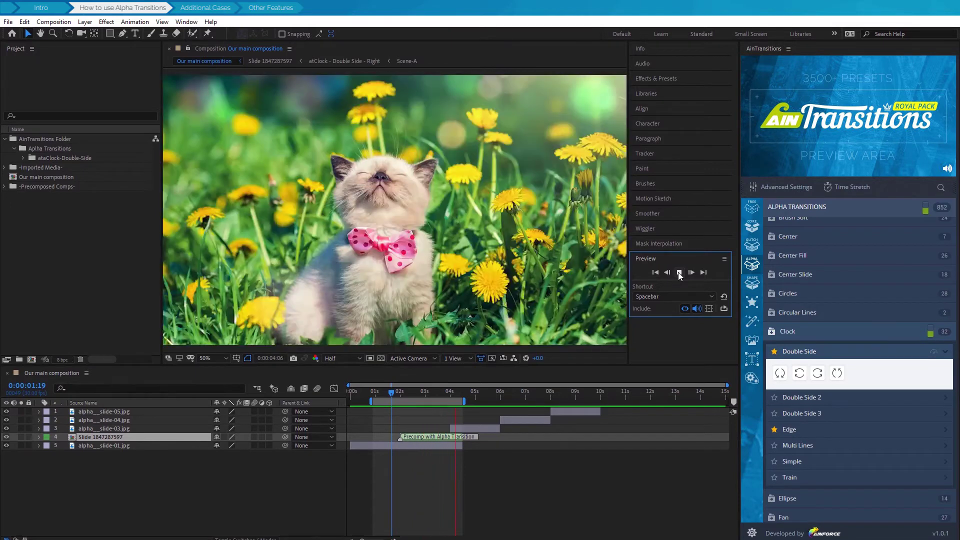
pyautogui.click(679, 272)
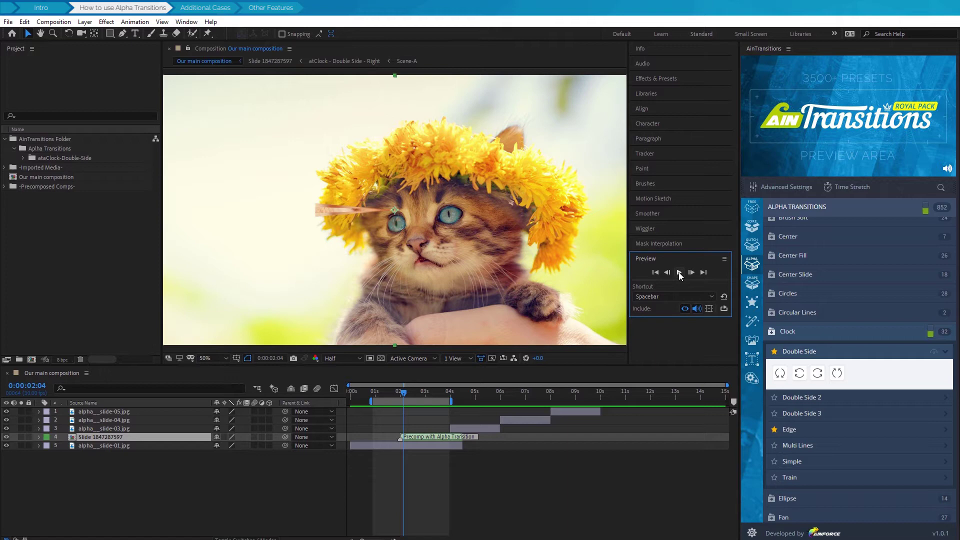
pyautogui.doubleClick(110, 437)
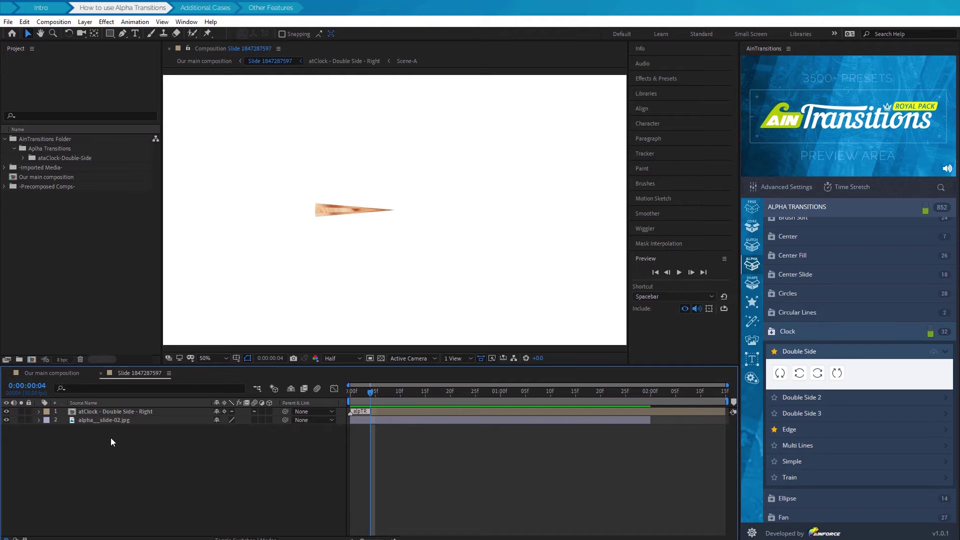
pyautogui.click(113, 421)
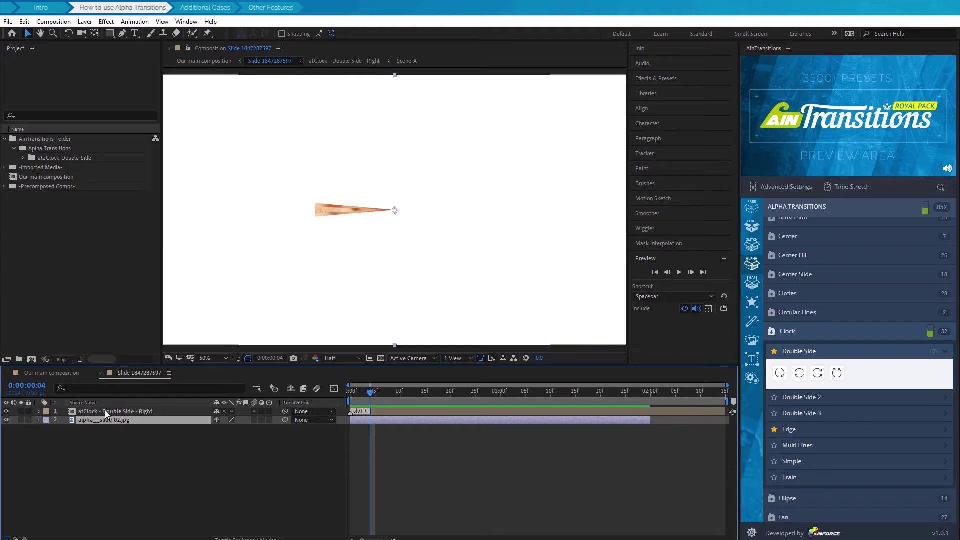
pyautogui.click(105, 410)
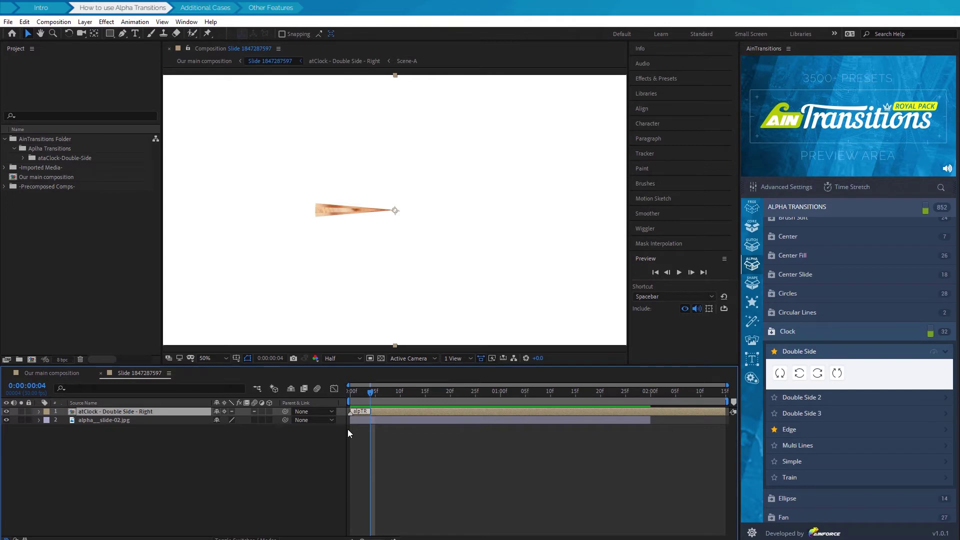
pyautogui.press('space')
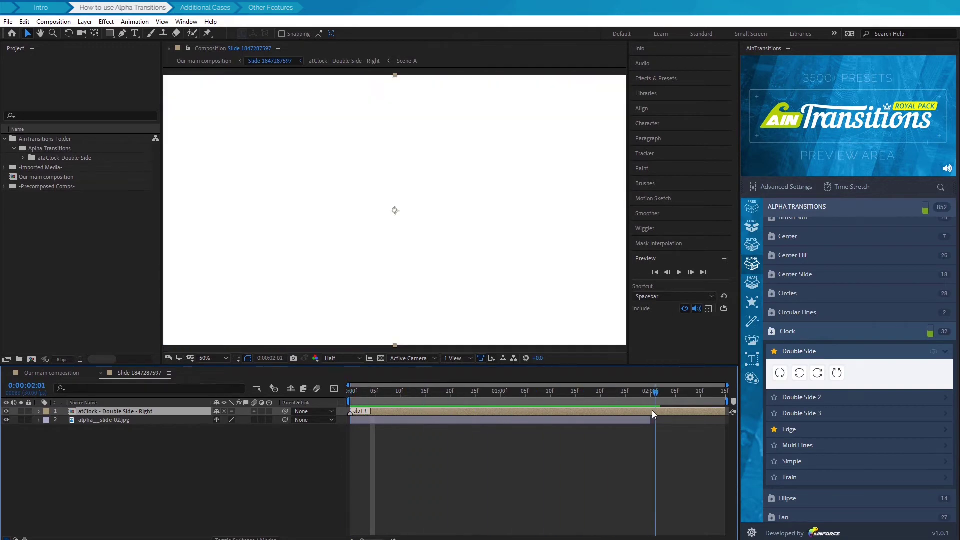
pyautogui.click(446, 412)
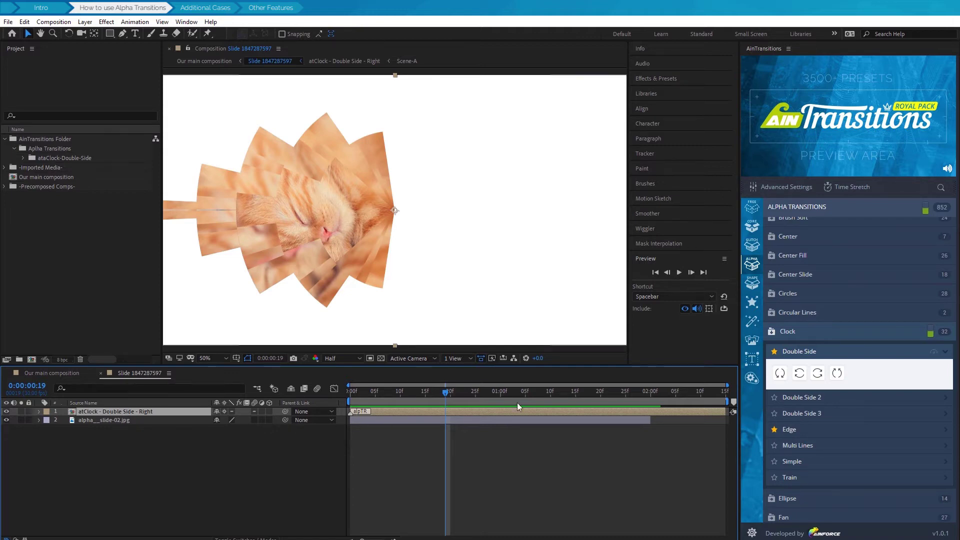
# Swap the precomp's matte for the Circular Lines > Multi Lines > CW transition.
pyautogui.click(842, 314)
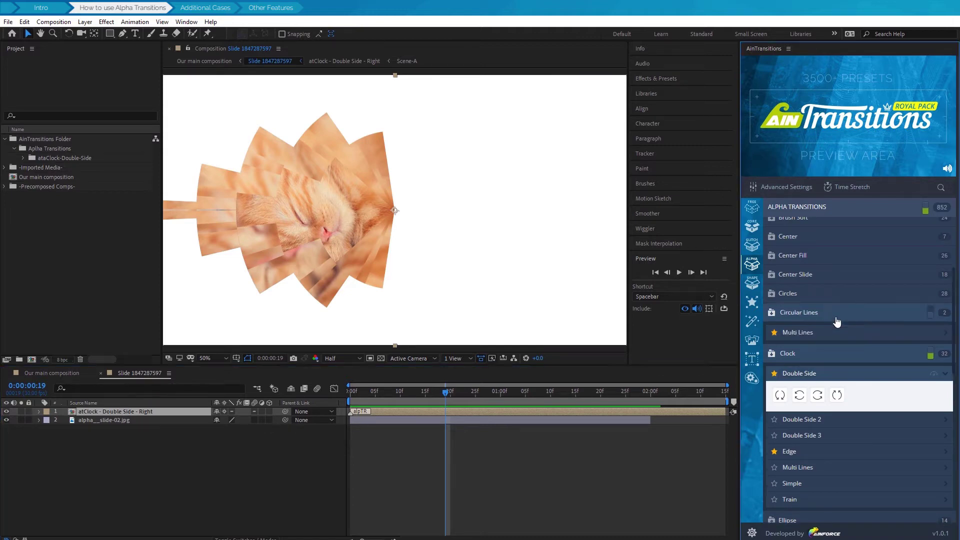
pyautogui.moveTo(813, 336)
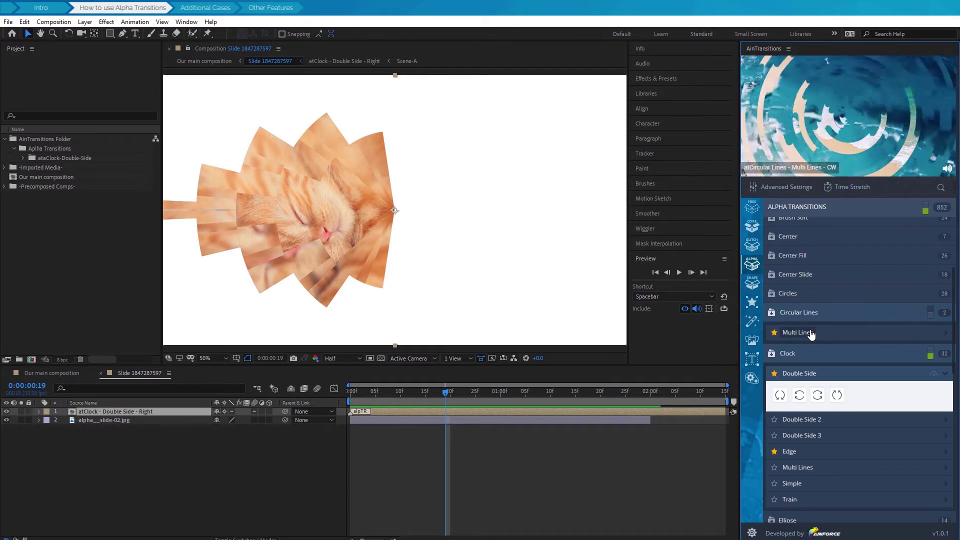
pyautogui.click(811, 334)
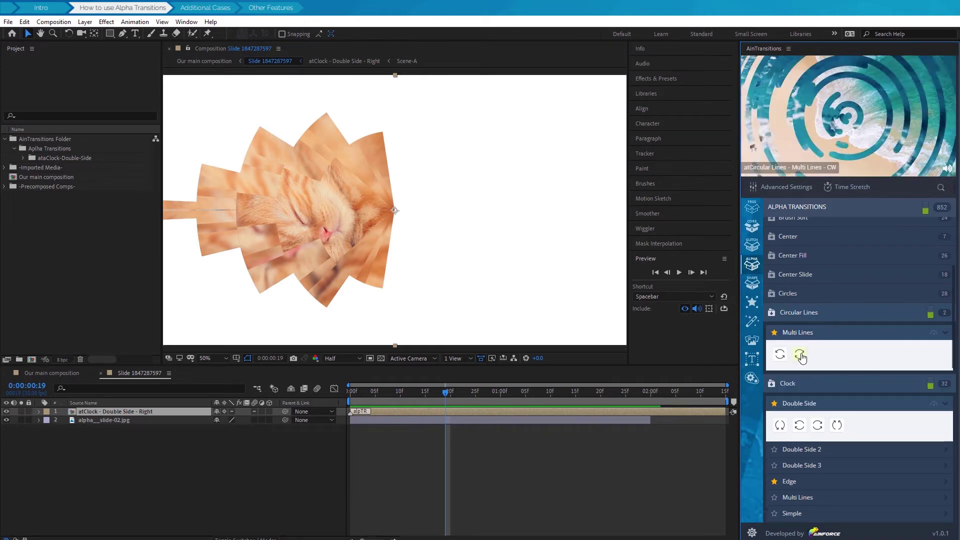
pyautogui.click(801, 355)
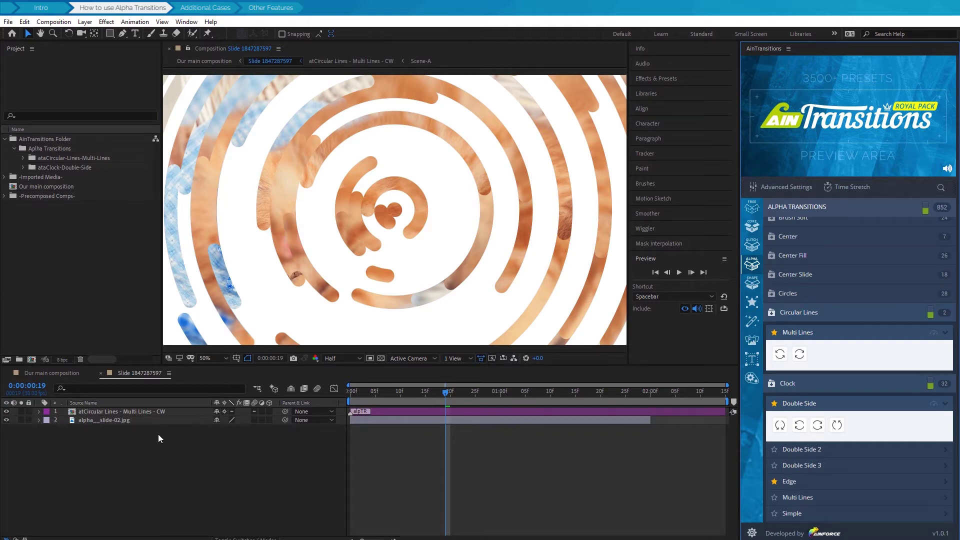
# Preview the transition, then trim the atClock - Double Side - Right layer's end much shorter.
pyautogui.moveTo(446, 397); pyautogui.dragTo(360, 392)
pyautogui.press('space')
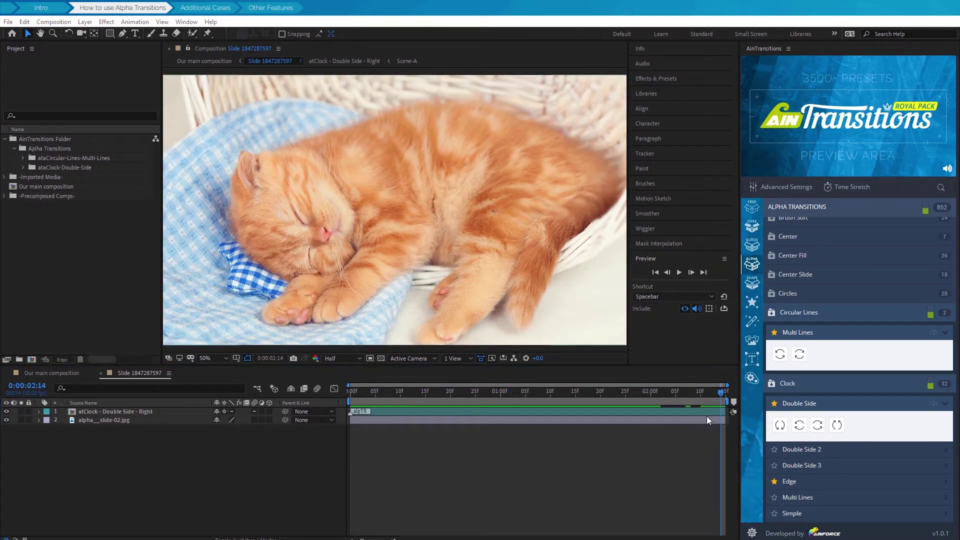
pyautogui.click(727, 410)
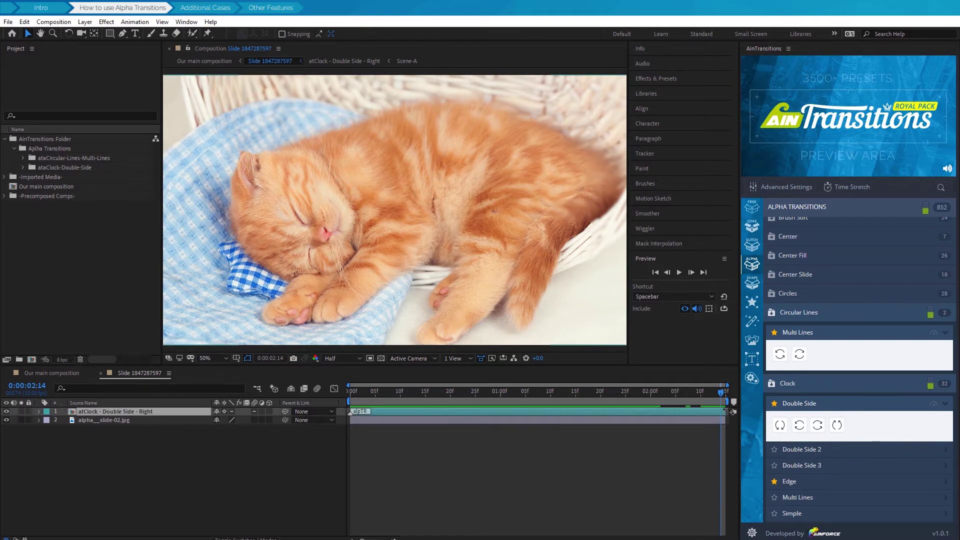
pyautogui.moveTo(727, 410); pyautogui.dragTo(695, 409)
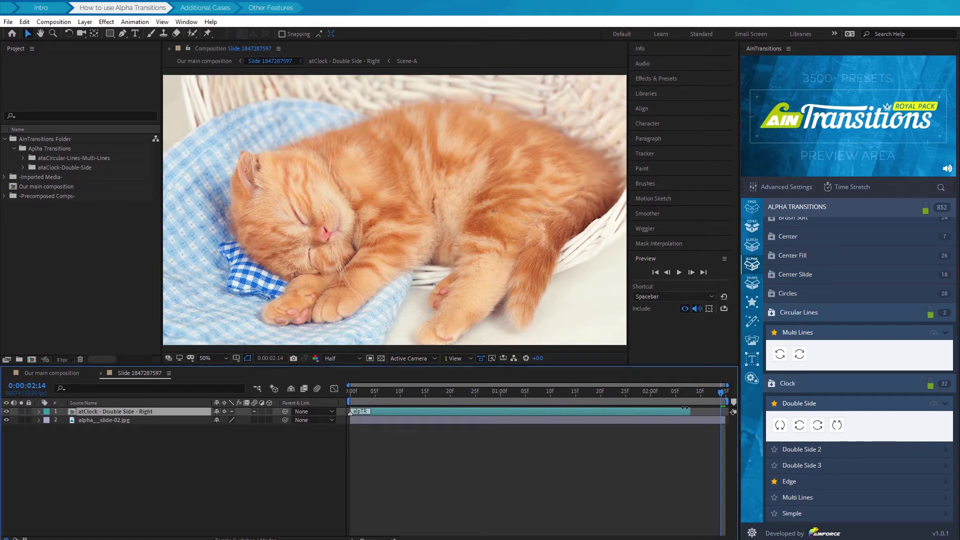
pyautogui.moveTo(638, 403); pyautogui.dragTo(495, 415)
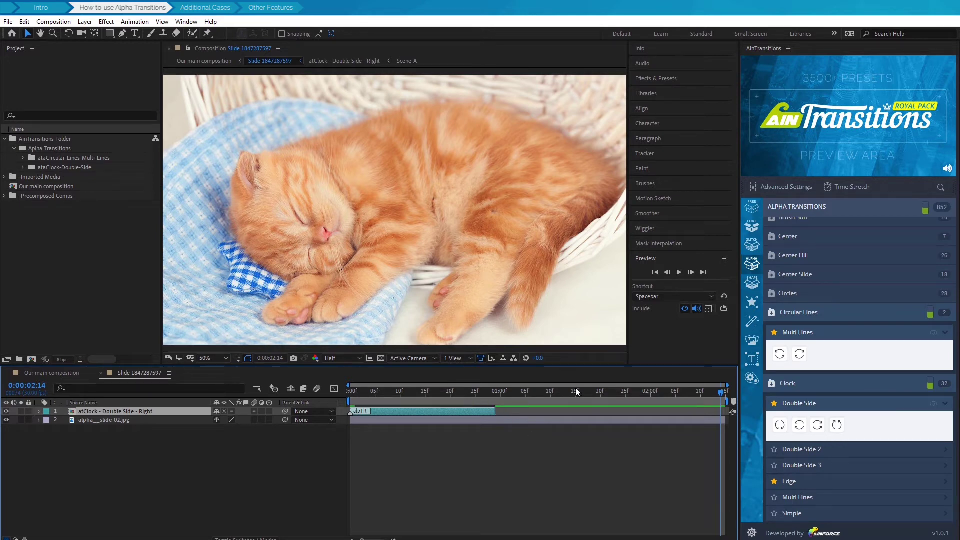
# Limit the work area to the first second and preview the transition there.
pyautogui.moveTo(721, 392); pyautogui.dragTo(496, 416)
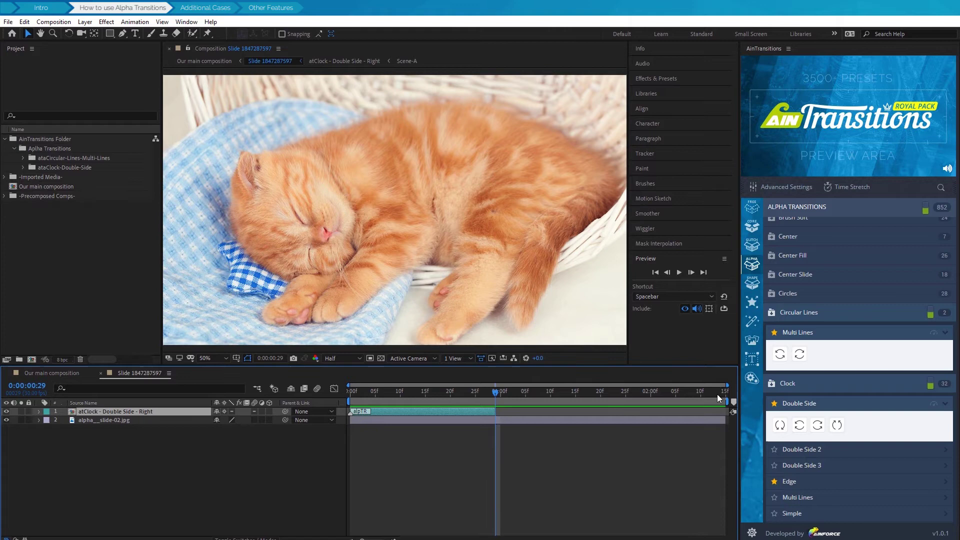
pyautogui.moveTo(728, 401); pyautogui.dragTo(496, 403)
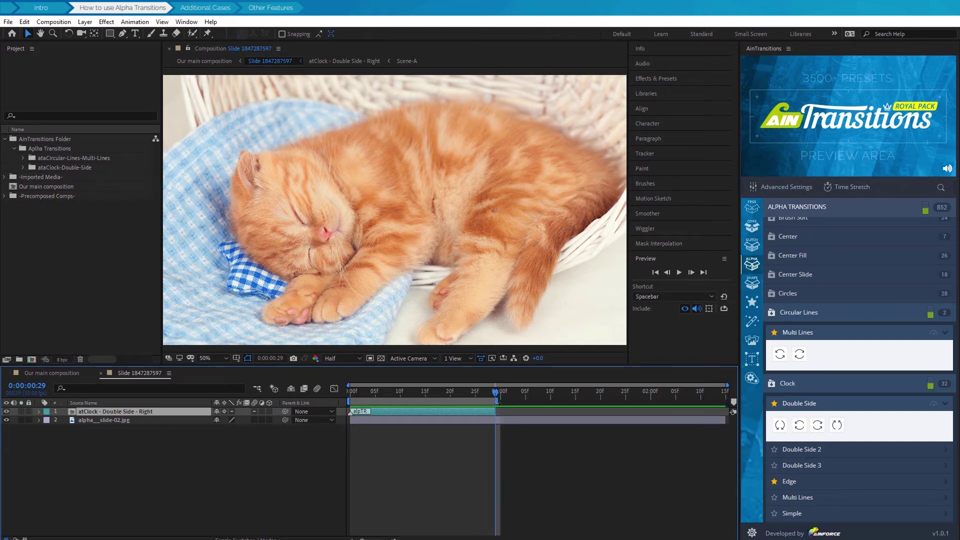
pyautogui.click(679, 272)
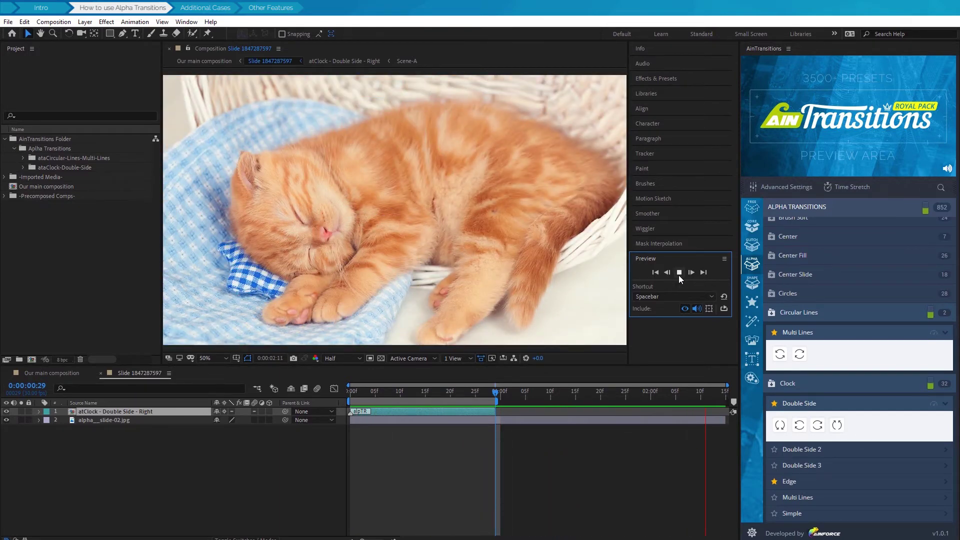
pyautogui.click(679, 274)
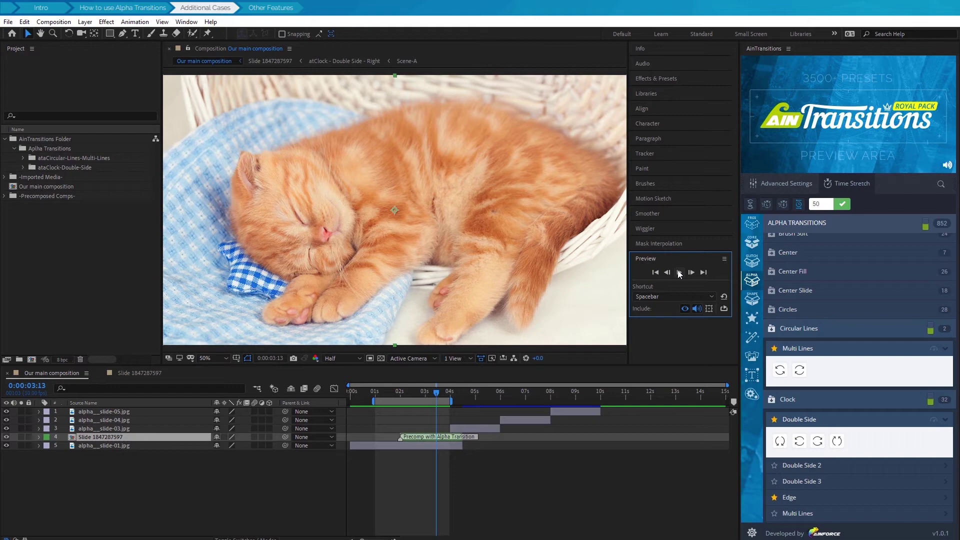
# Select slides 03, 04 and 05 and apply Clock Double Side, creating three Slide precomps.
pyautogui.click(142, 429)
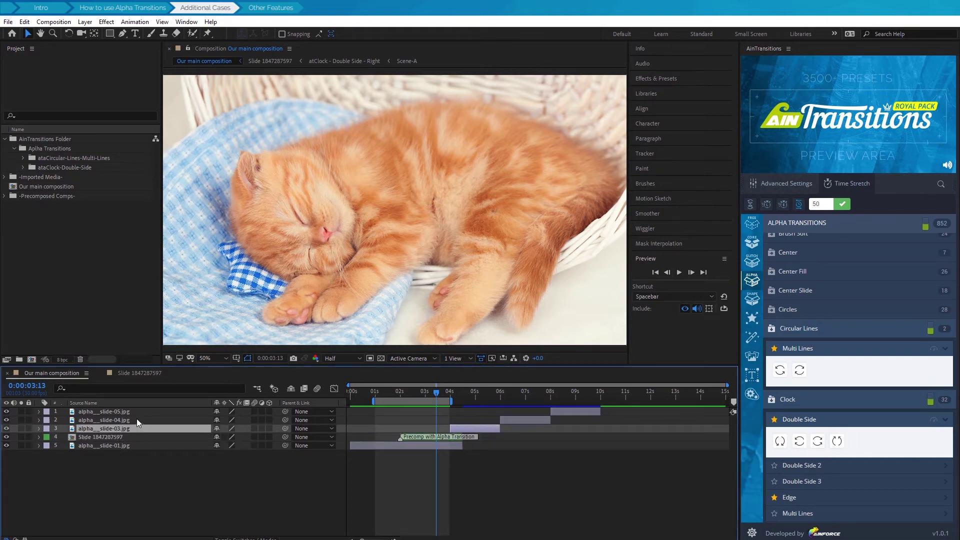
pyautogui.keyDown('ctrl'); pyautogui.click(137, 419); pyautogui.keyUp('ctrl')
pyautogui.keyDown('ctrl'); pyautogui.click(133, 412); pyautogui.keyUp('ctrl')
pyautogui.click(818, 441)
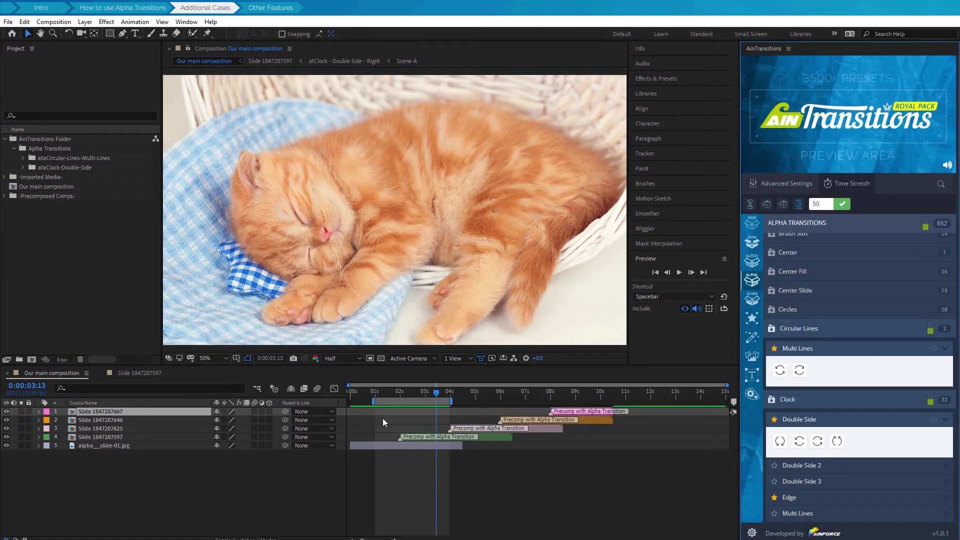
# Extend the work area end to about 10.5 seconds and play back the transitions.
pyautogui.moveTo(452, 401); pyautogui.dragTo(611, 402)
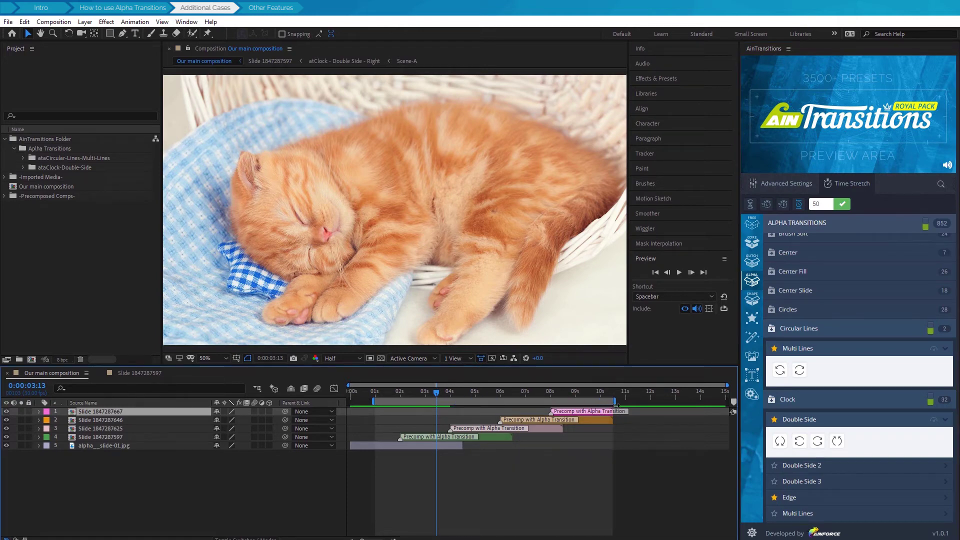
pyautogui.click(680, 272)
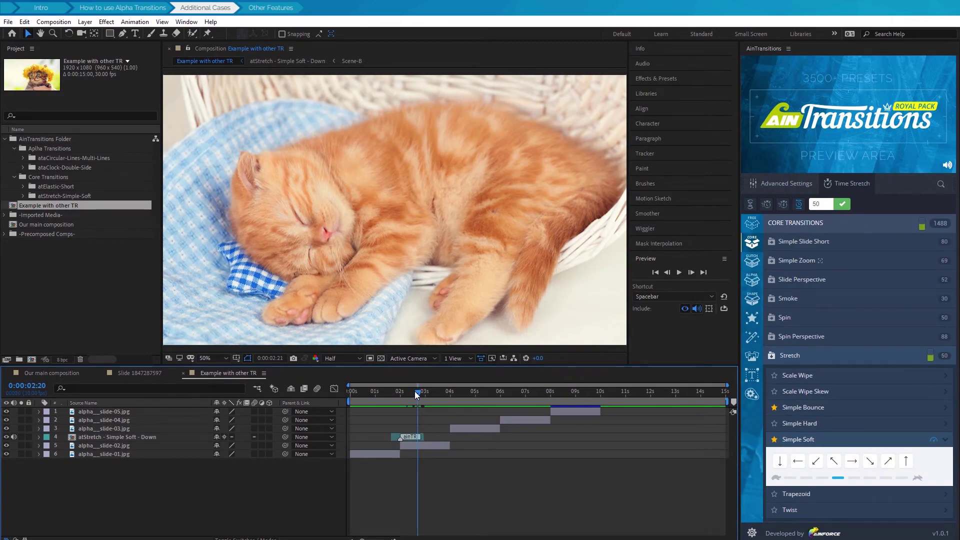
# At 0:00:01:29, select slide 03 and apply the Alpha Clock Double Side Right transition.
pyautogui.moveTo(415, 391)
pyautogui.mouseDown()
pyautogui.moveTo(385, 387)
pyautogui.moveTo(410, 400)
pyautogui.moveTo(380, 397)
pyautogui.moveTo(419, 408)
pyautogui.mouseUp()
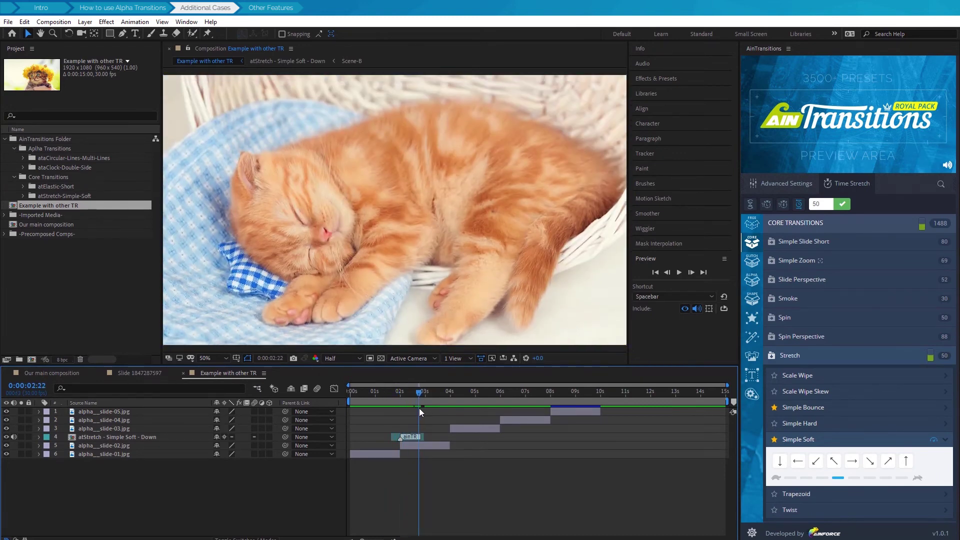
pyautogui.click(467, 430)
pyautogui.click(752, 281)
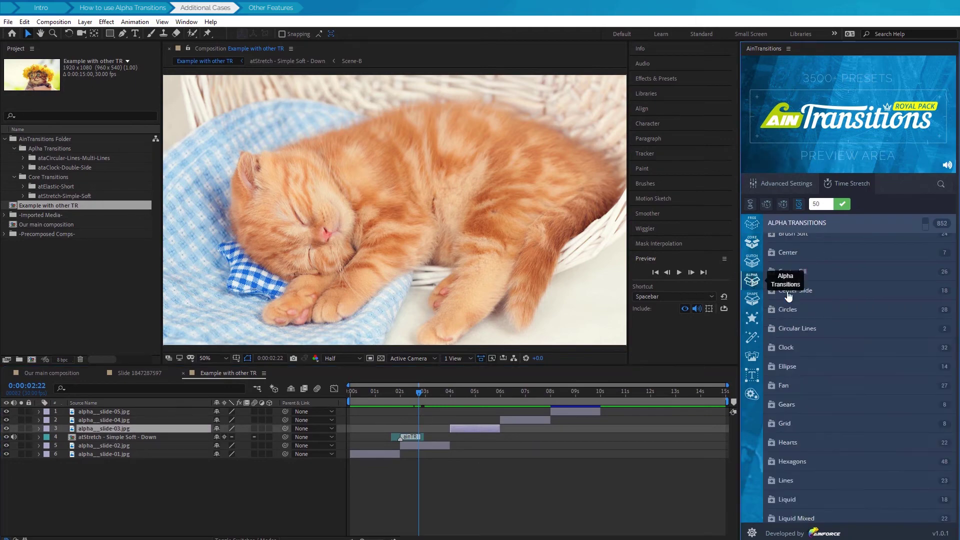
pyautogui.click(813, 352)
pyautogui.click(845, 373)
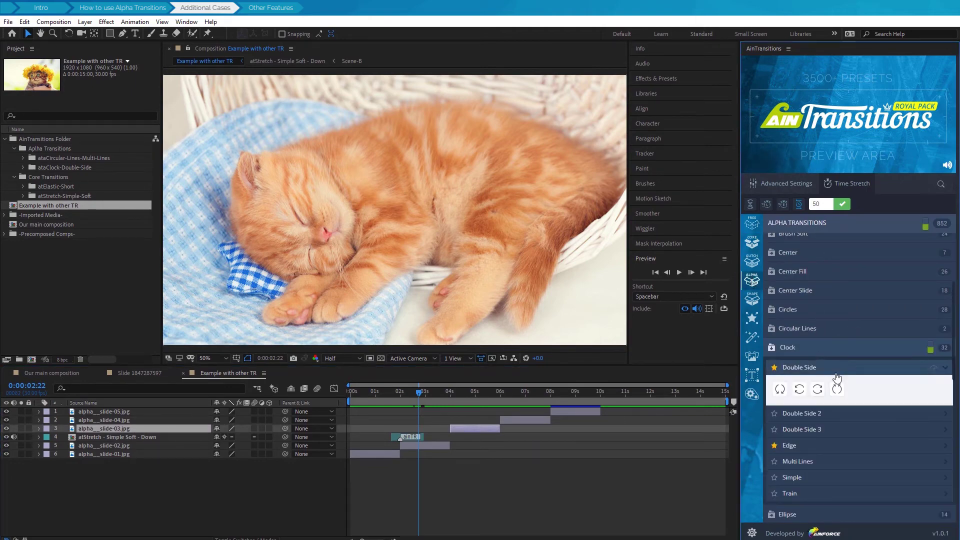
pyautogui.click(818, 390)
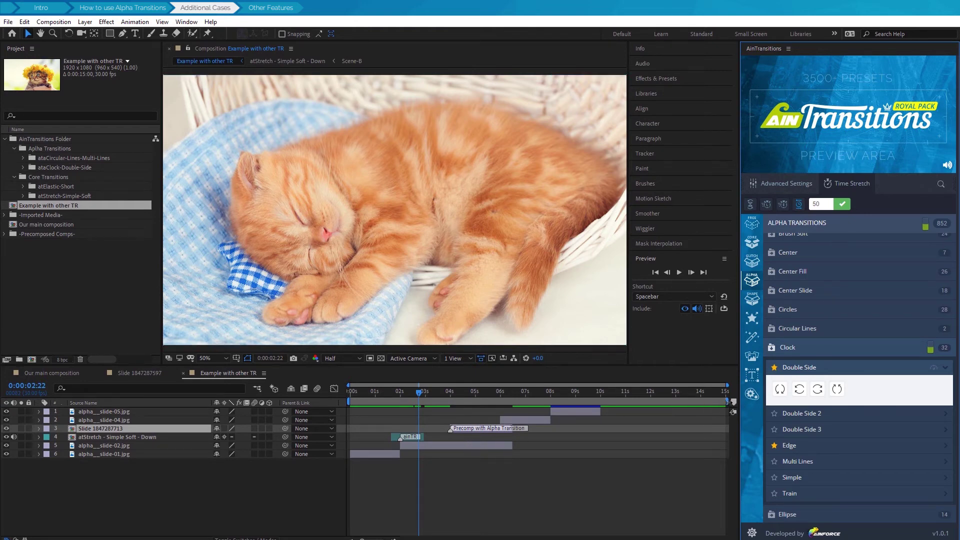
# Set the work area to roughly 0.8–6 seconds and preview the slide 03 clock transition twice.
pyautogui.moveTo(727, 401); pyautogui.dragTo(514, 401)
pyautogui.moveTo(349, 401); pyautogui.dragTo(370, 401)
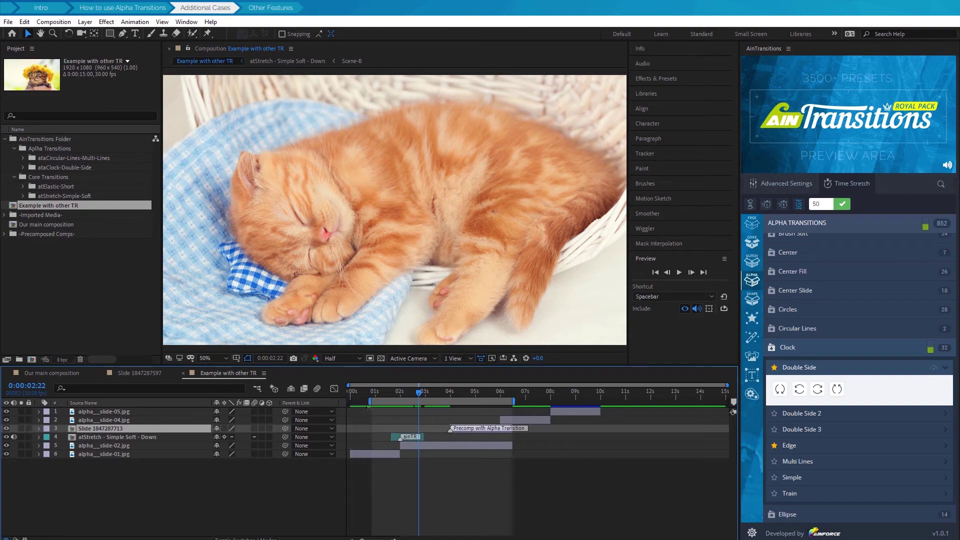
pyautogui.click(679, 273)
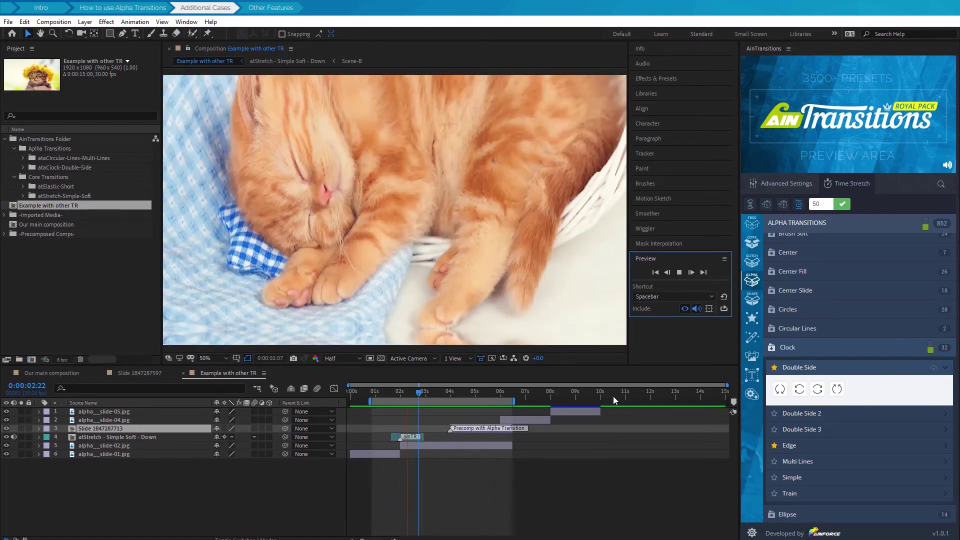
pyautogui.moveTo(513, 401); pyautogui.dragTo(502, 402)
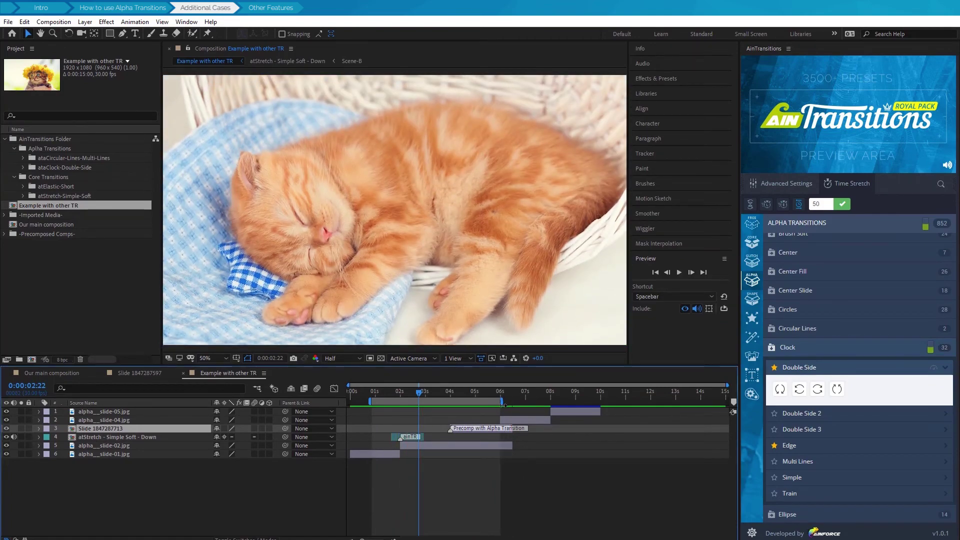
pyautogui.click(680, 275)
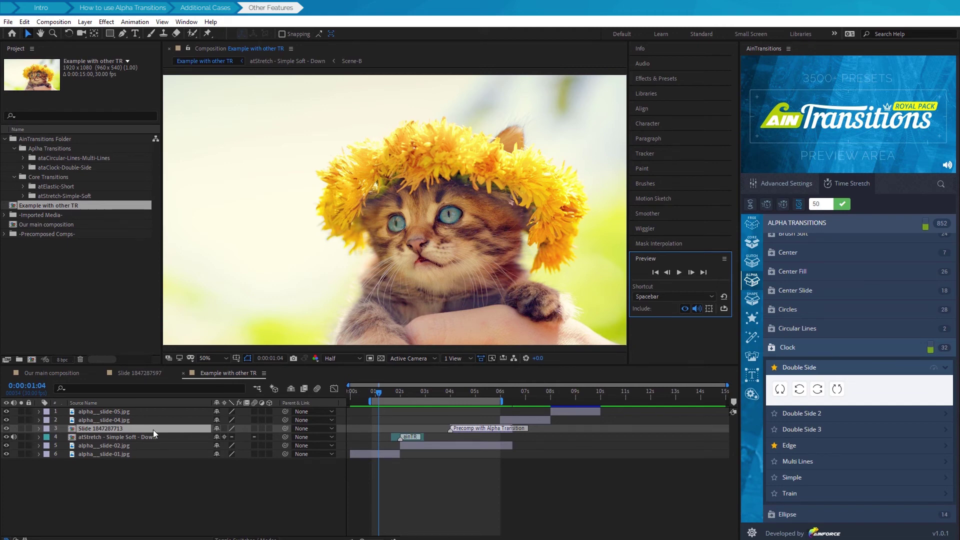
pyautogui.click(153, 430)
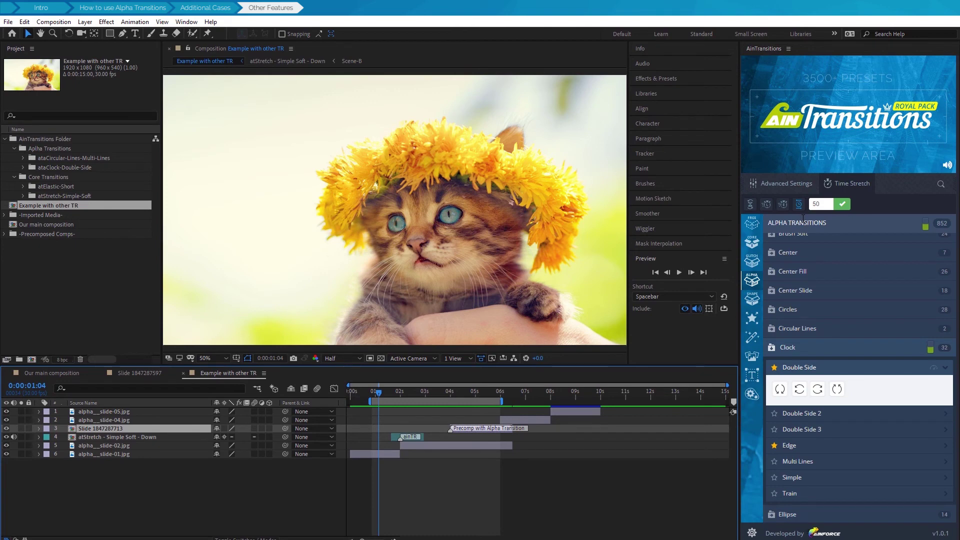
pyautogui.click(785, 185)
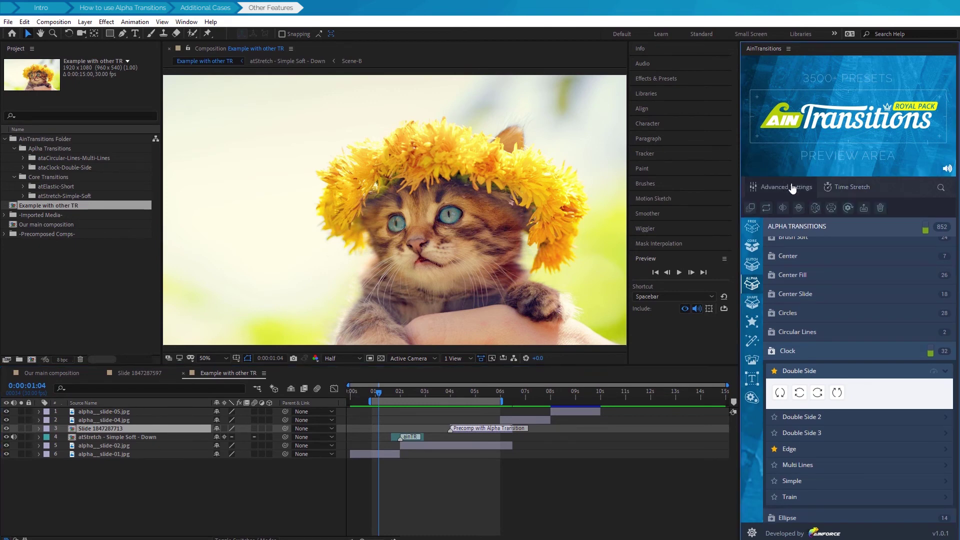
pyautogui.click(864, 209)
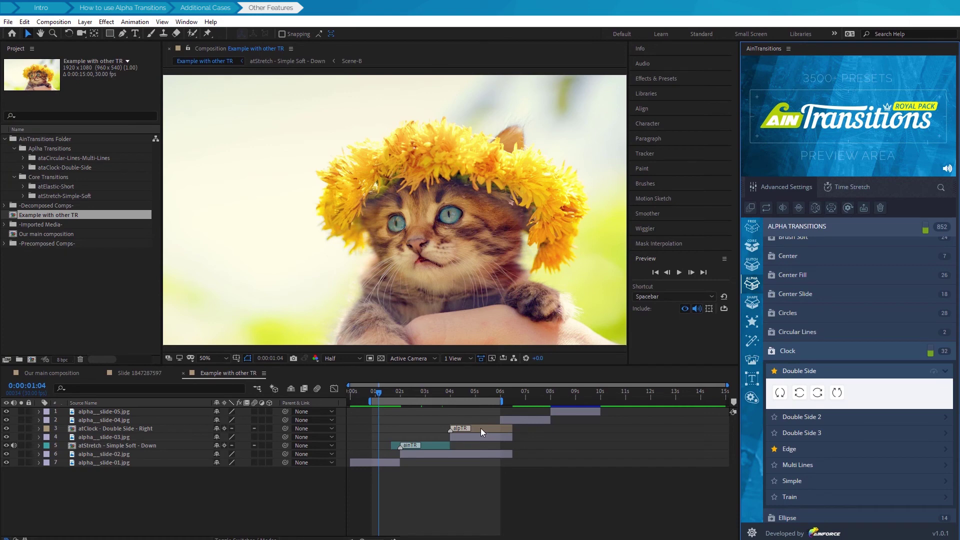
pyautogui.click(481, 429)
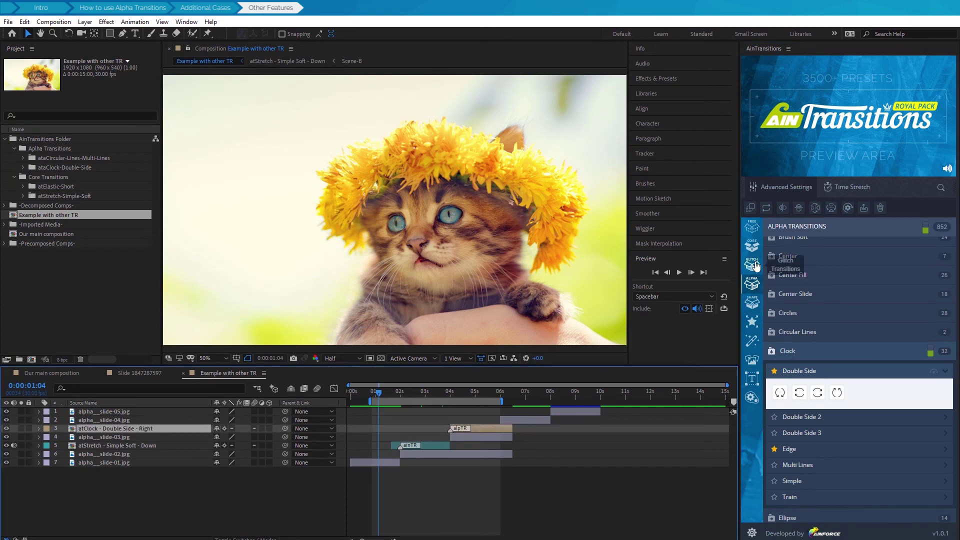
# Swap the atClock - Double Side - Right layer for the core Elastic > Short > Right transition.
pyautogui.click(752, 246)
pyautogui.scroll(2, 863, 326)
pyautogui.scroll(5, 863, 326)
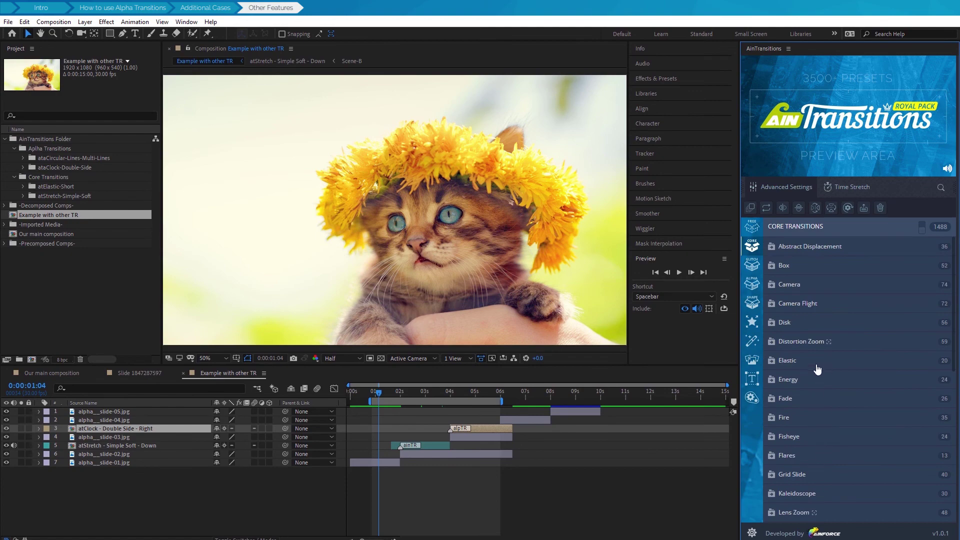
pyautogui.click(818, 361)
pyautogui.click(820, 413)
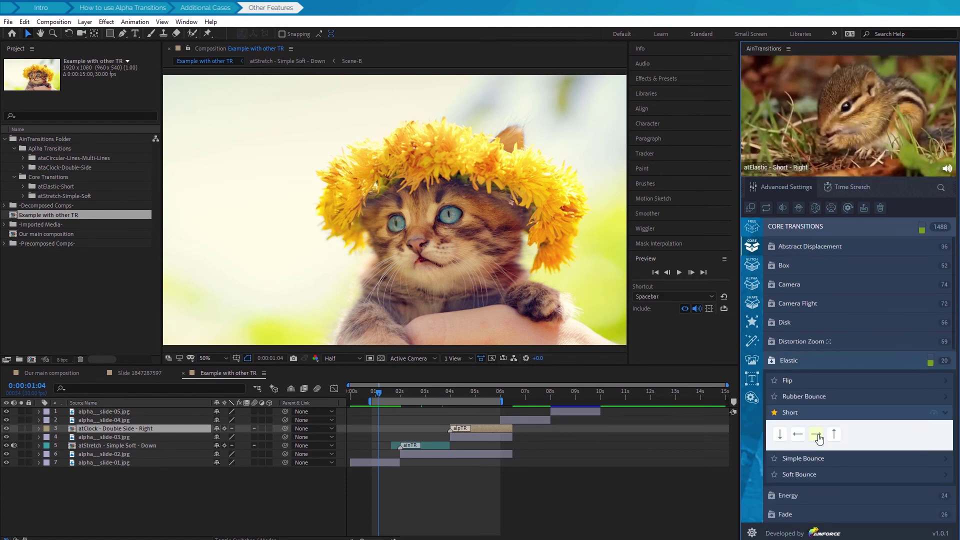
pyautogui.click(817, 434)
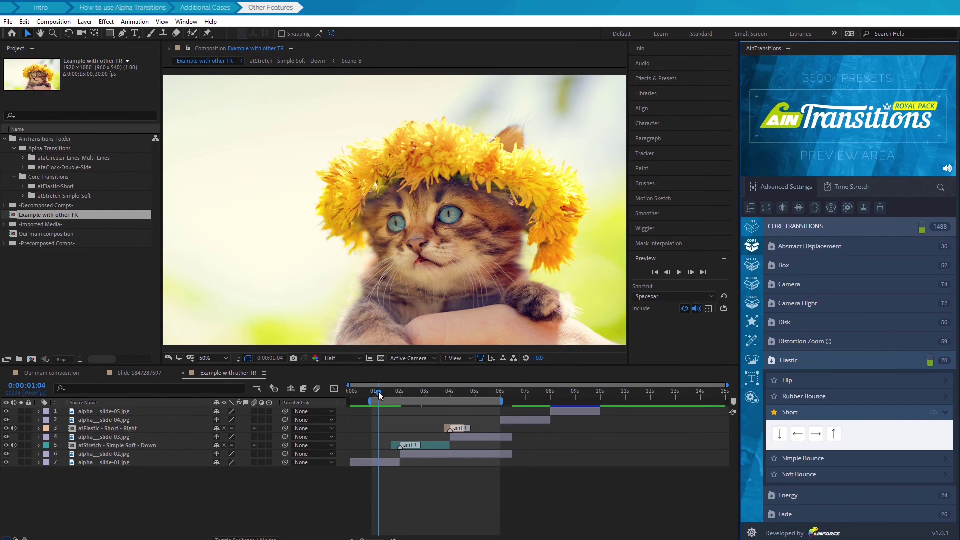
# Scrub the playhead from 0:00:01:04 to about 0:00:04:25 through the Elastic transition.
pyautogui.moveTo(379, 396); pyautogui.dragTo(433, 403)
pyautogui.moveTo(434, 406); pyautogui.dragTo(471, 419)
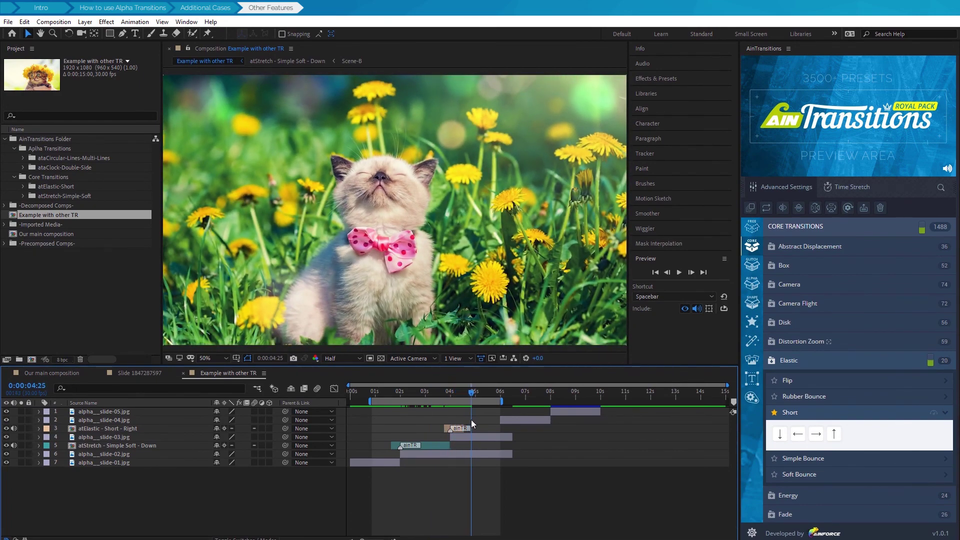